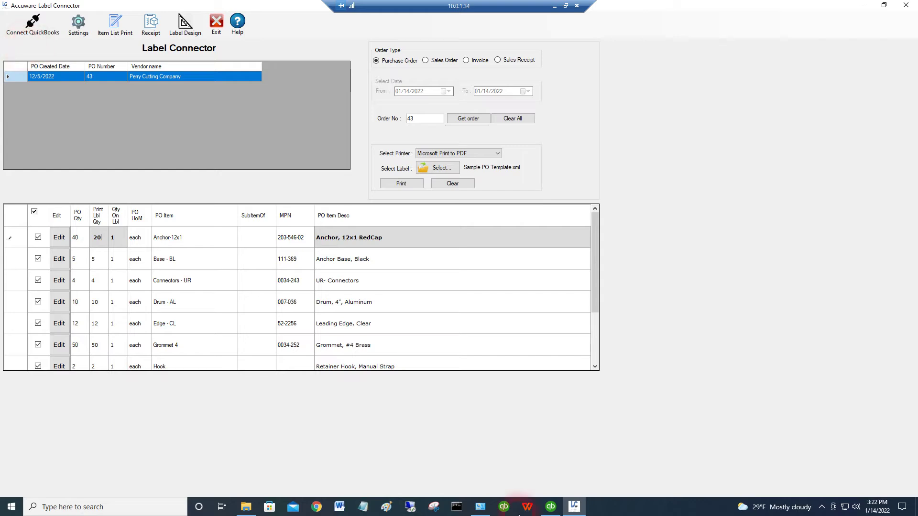
# - Bring the QuickBooks purchase order 43 window to the front from the taskbar
pyautogui.click(550, 507)
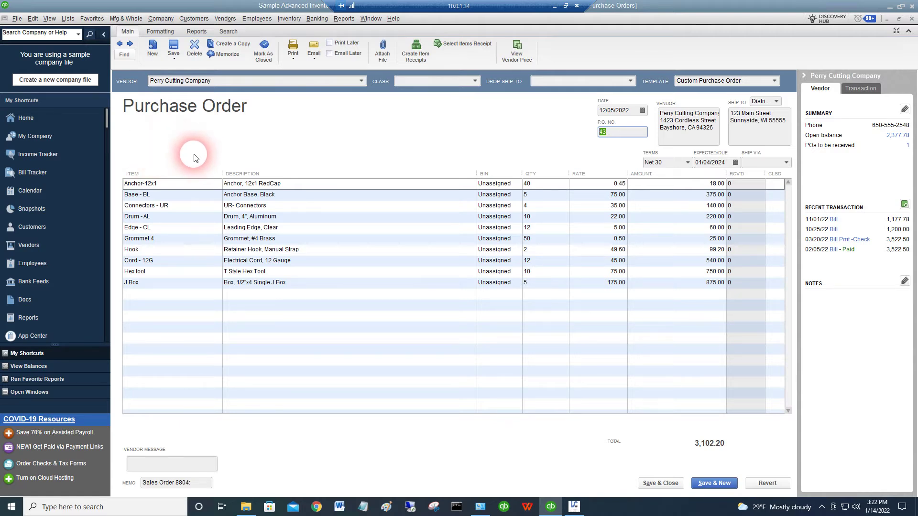
pyautogui.click(17, 19)
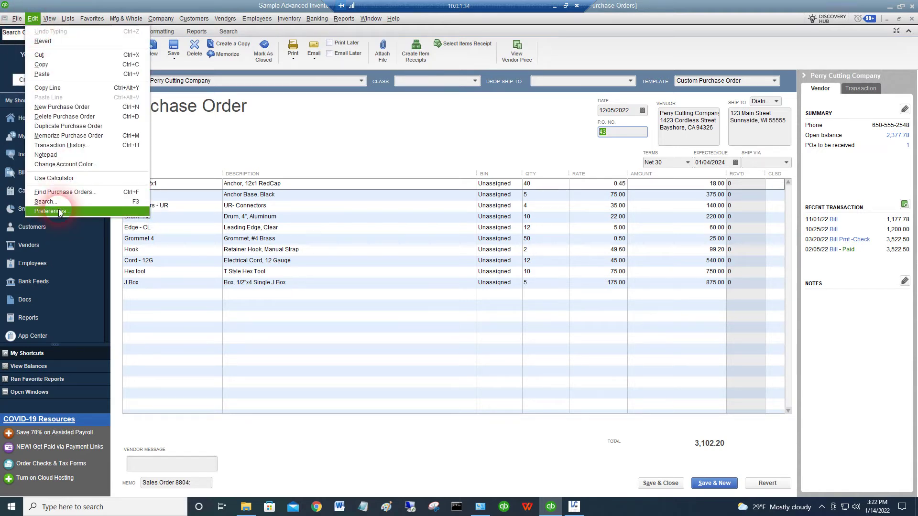
pyautogui.click(61, 212)
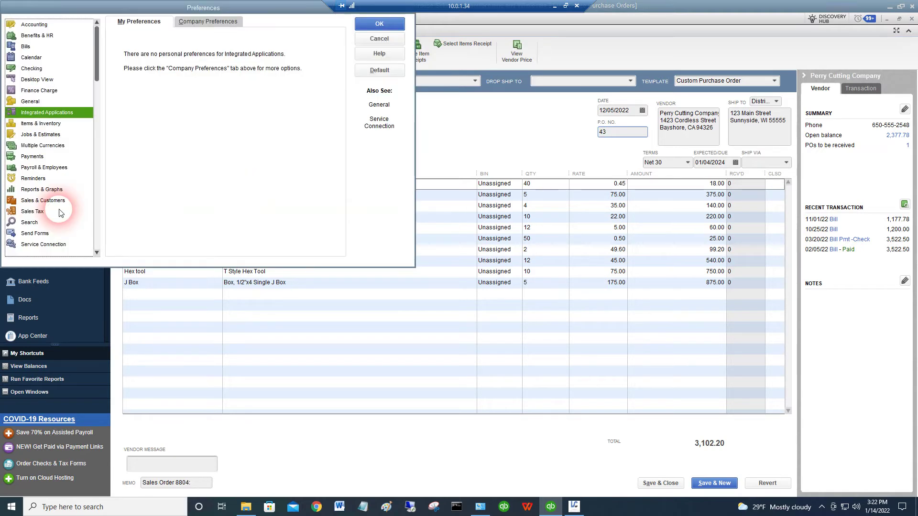
pyautogui.click(202, 21)
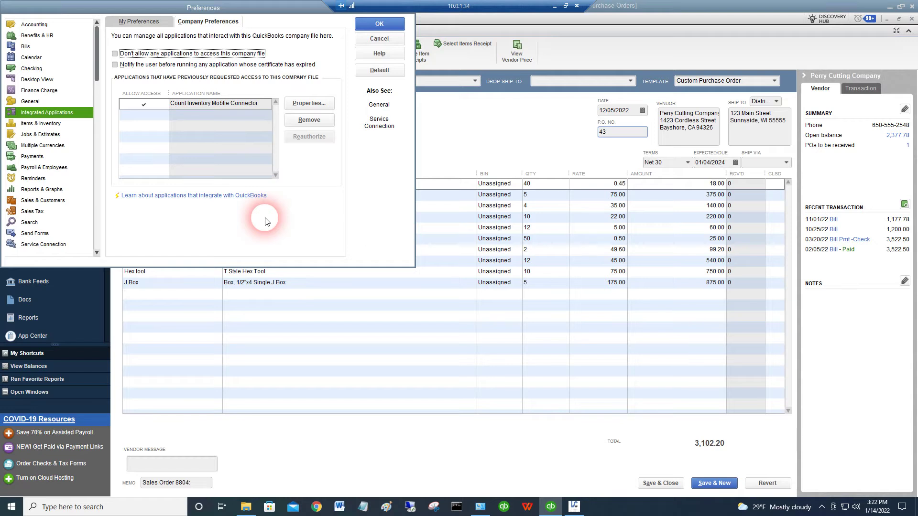
pyautogui.click(379, 29)
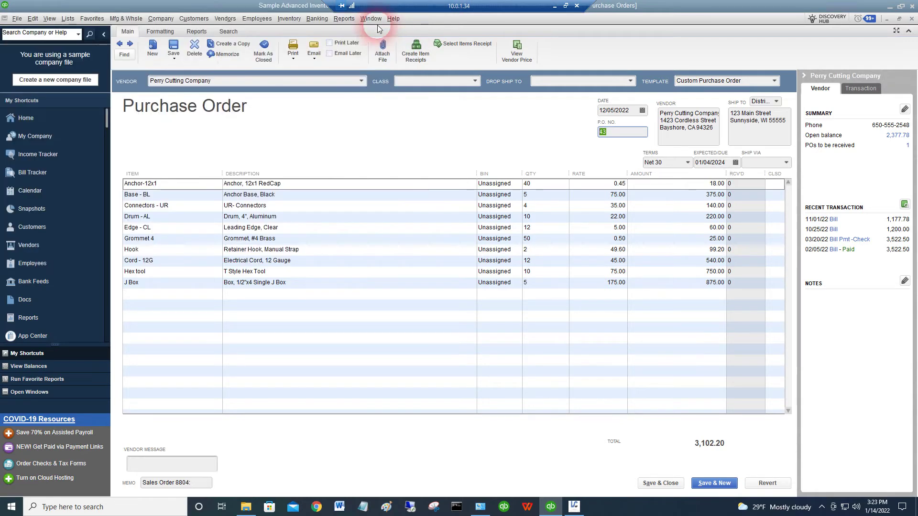
pyautogui.click(574, 507)
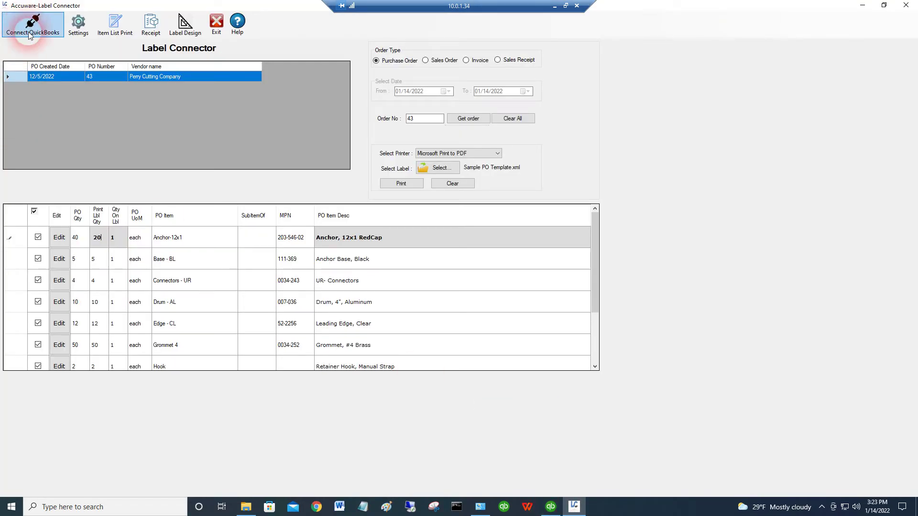
# - Start Connect QuickBooks from Label Connector and continue past the single-user-mode notice
pyautogui.click(34, 26)
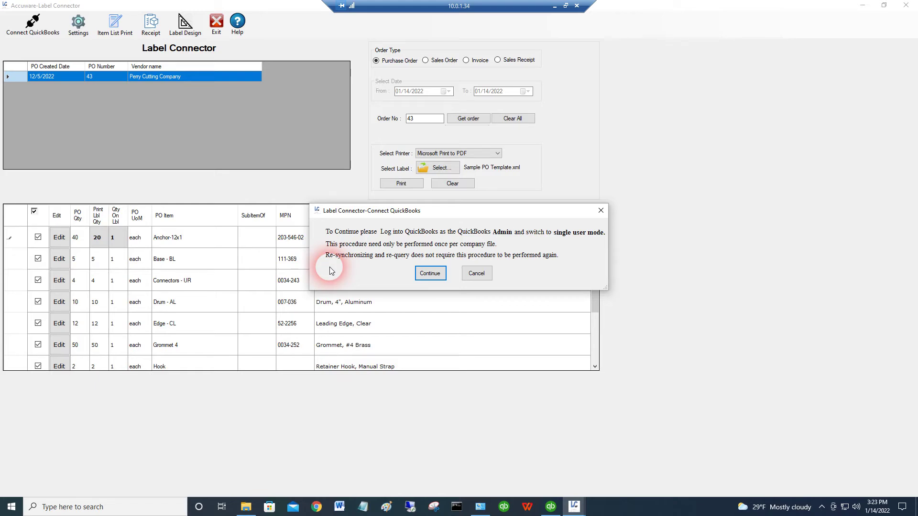
pyautogui.click(430, 273)
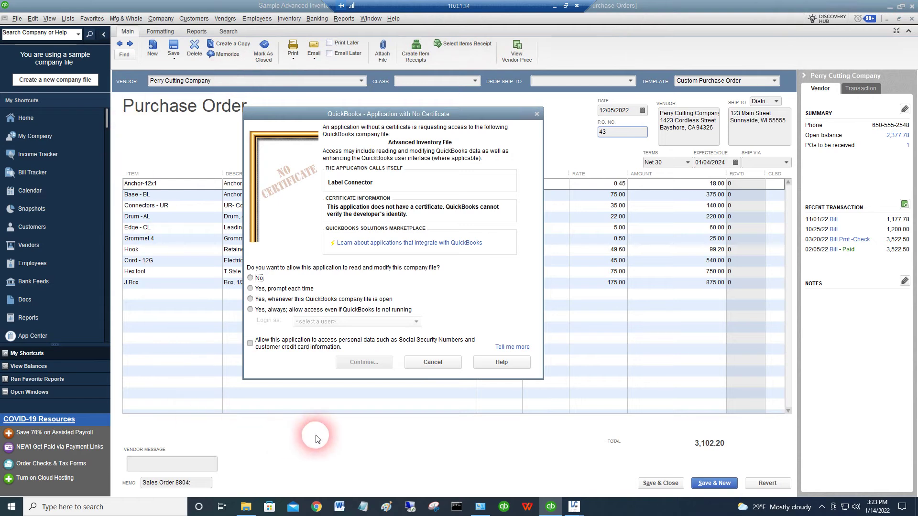
# - Grant access 'Yes, whenever this QuickBooks company file is open' and confirm the uncertified application
pyautogui.click(253, 301)
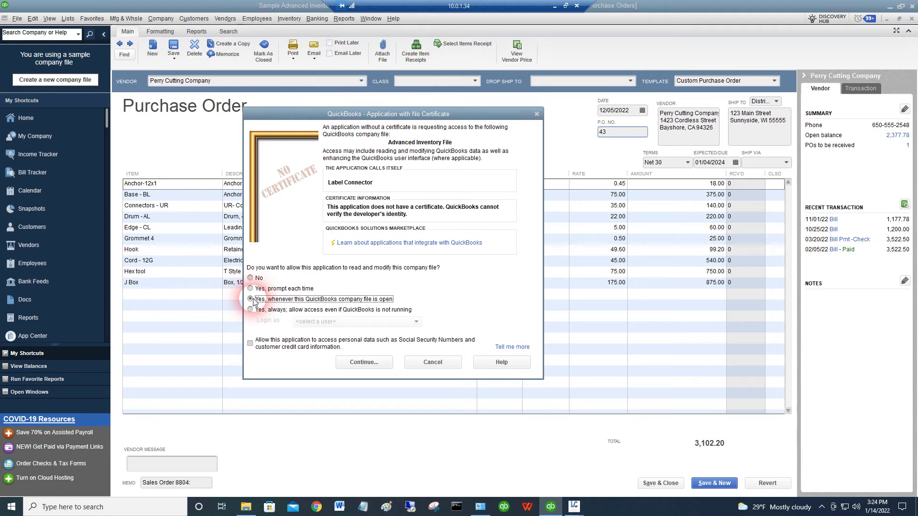
pyautogui.click(364, 362)
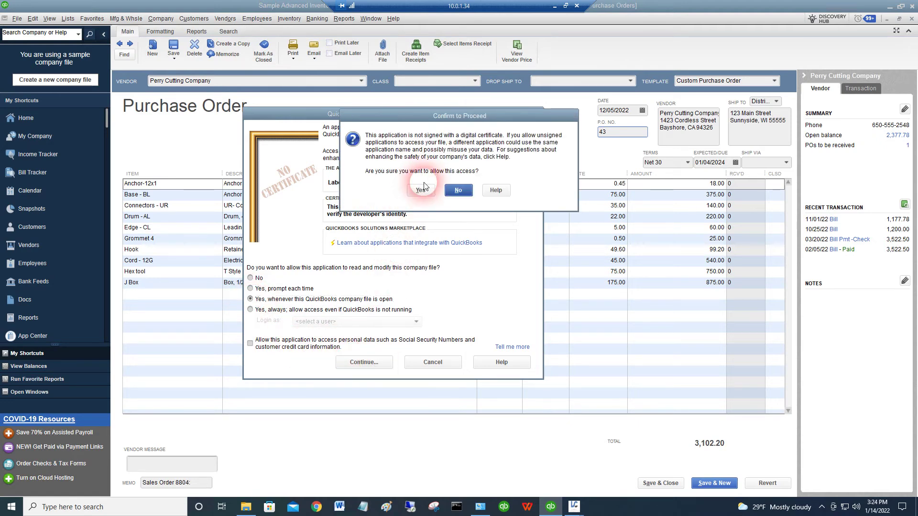
pyautogui.click(421, 190)
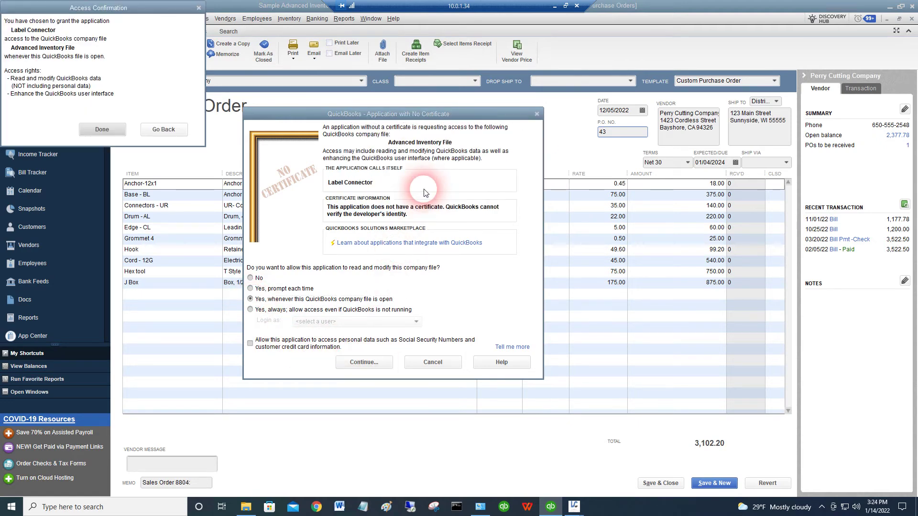
pyautogui.click(109, 130)
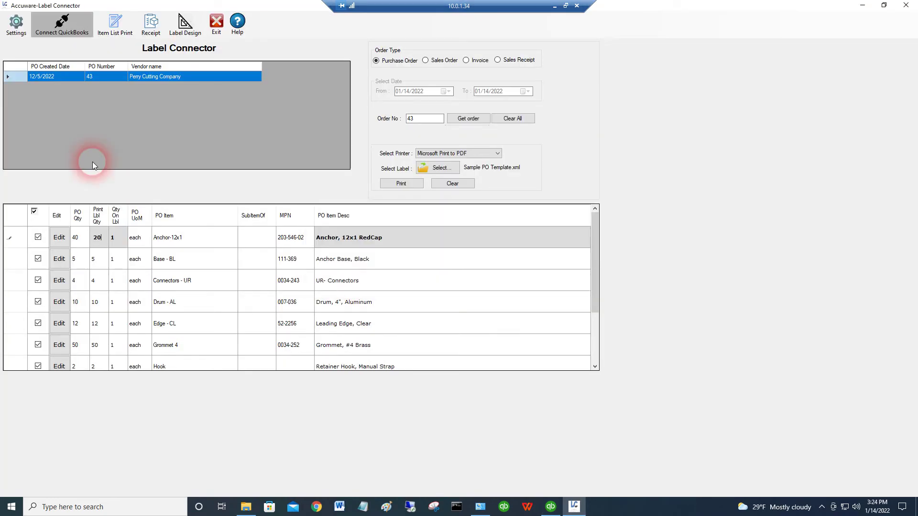
# - Get order to pull purchase order 43's lines, then return to QuickBooks
pyautogui.click(465, 121)
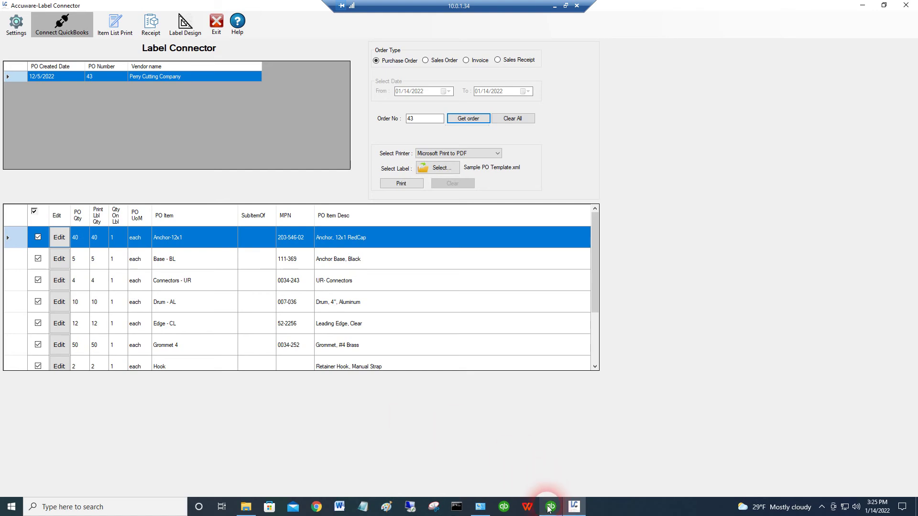
pyautogui.moveTo(550, 507)
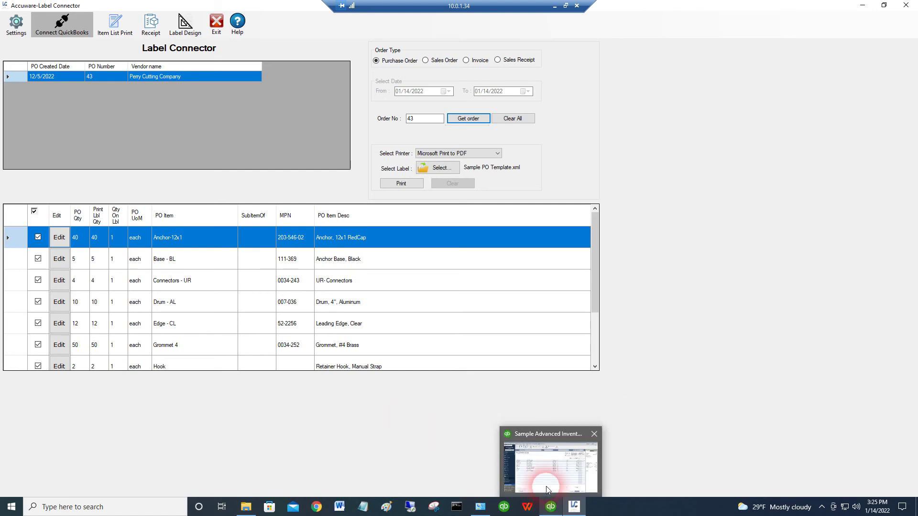
pyautogui.click(546, 488)
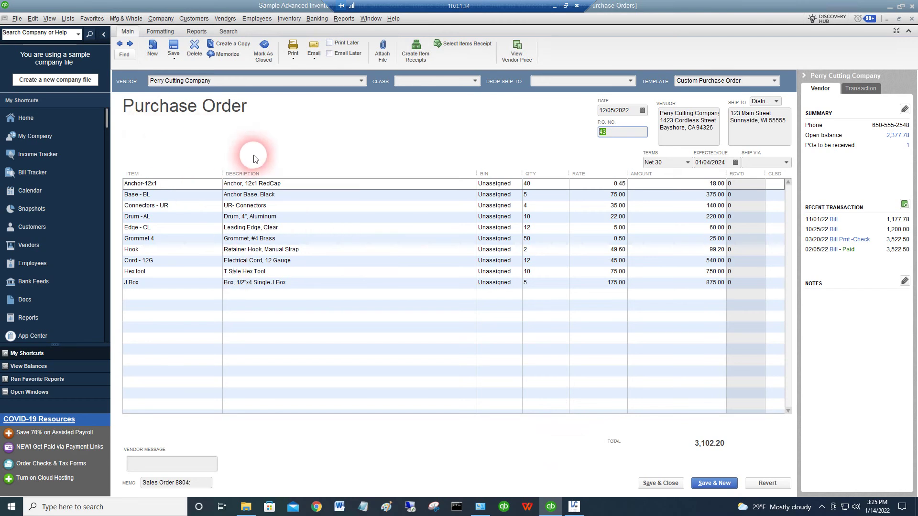
# - Confirm Label Connector appears allowed under Integrated Applications Company Preferences, then return to Label Connector
pyautogui.click(33, 18)
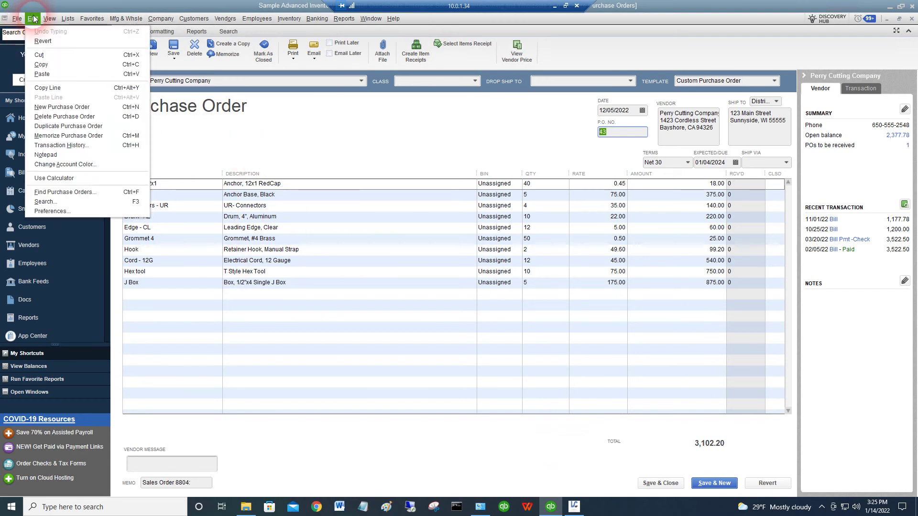
pyautogui.click(61, 213)
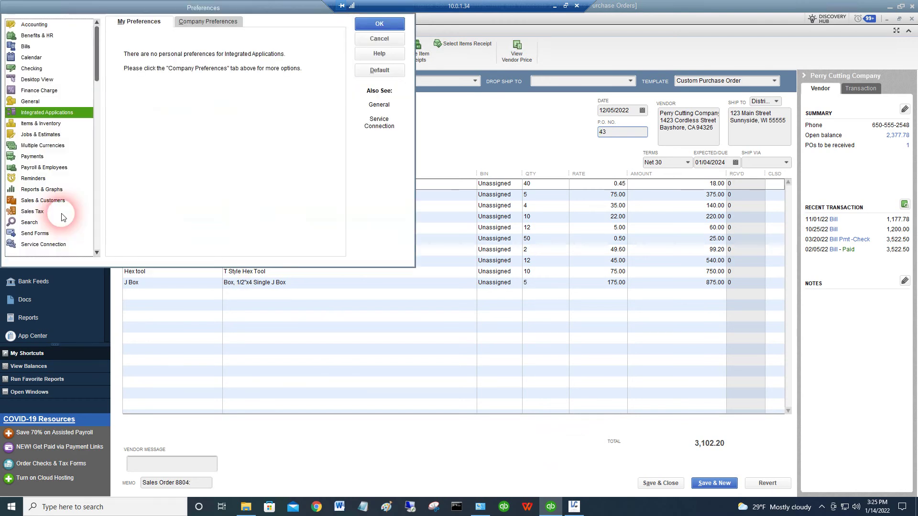
pyautogui.click(185, 22)
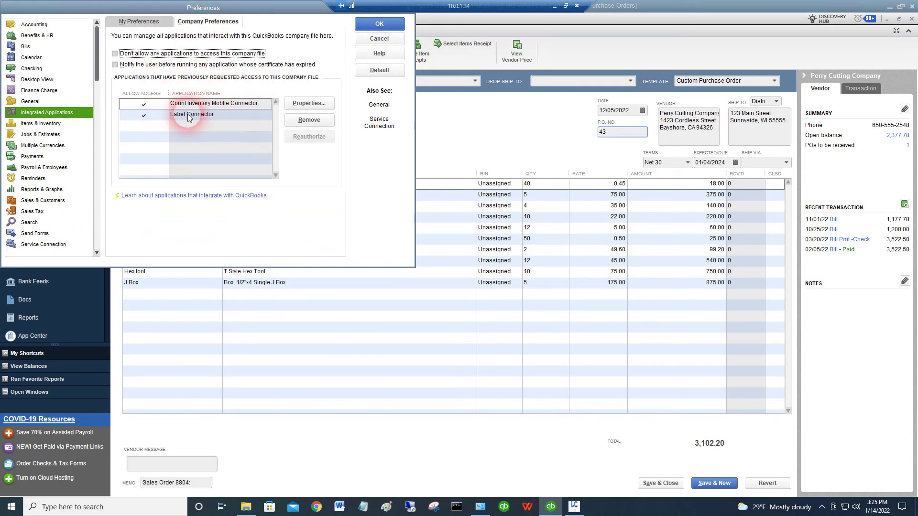
pyautogui.click(142, 23)
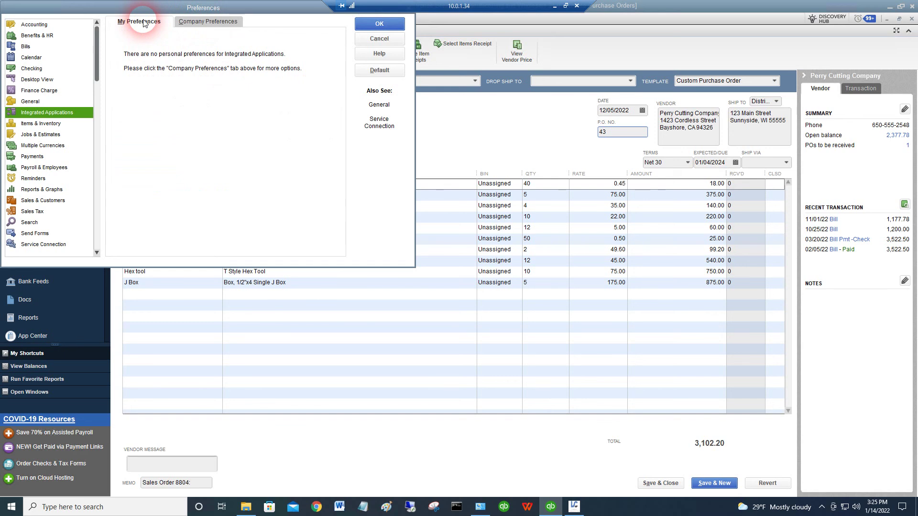
pyautogui.click(186, 23)
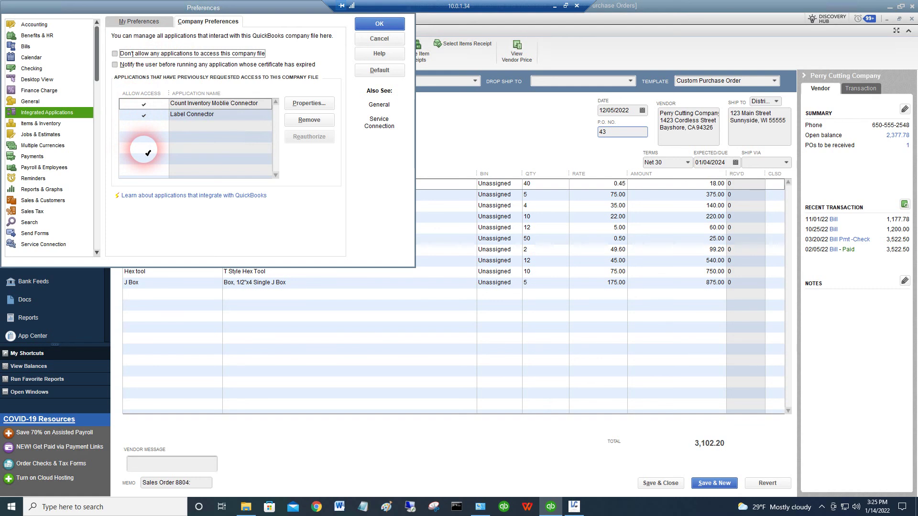
pyautogui.click(380, 24)
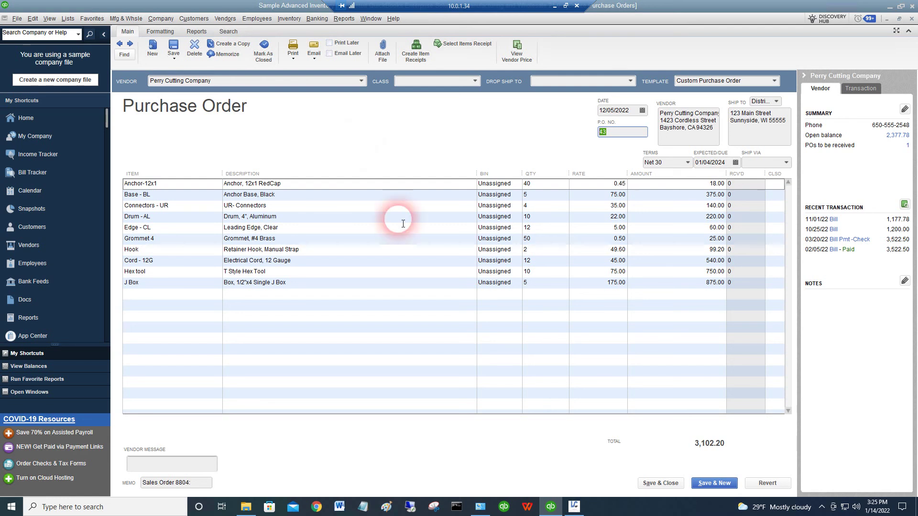
pyautogui.click(574, 507)
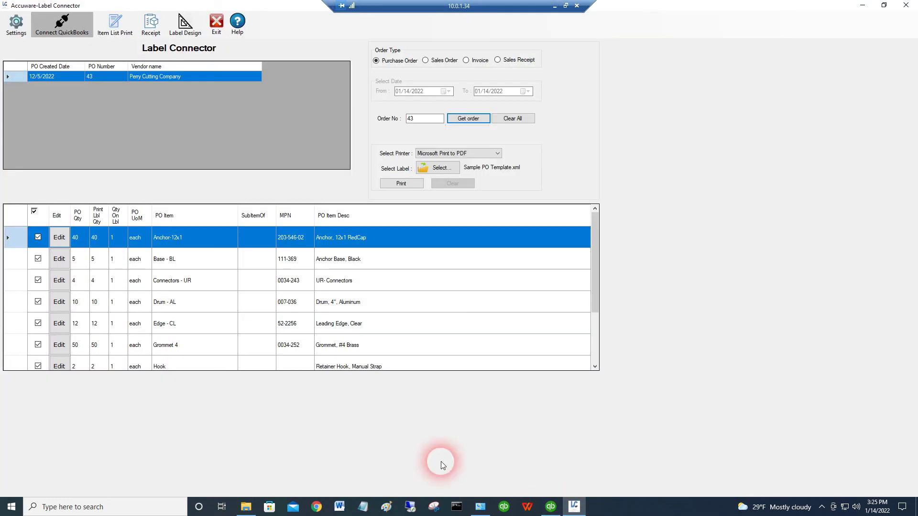